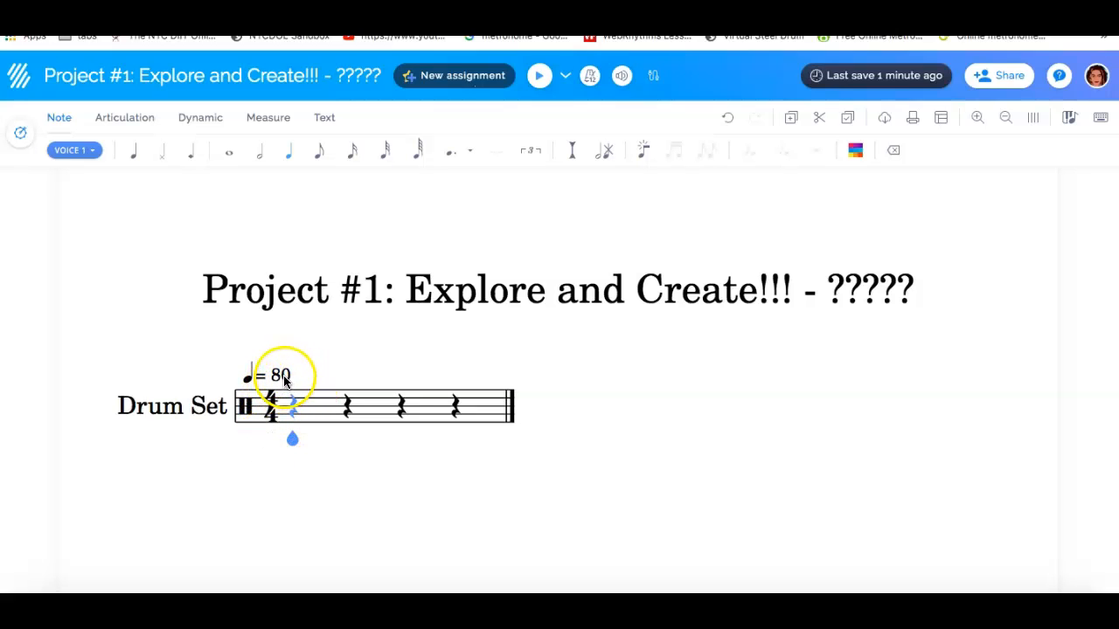
Open the tempo marking above the drum staff for editing and save the quarter-note tempo at 80
{"action": "left_click", "coordinate": [283, 378]}
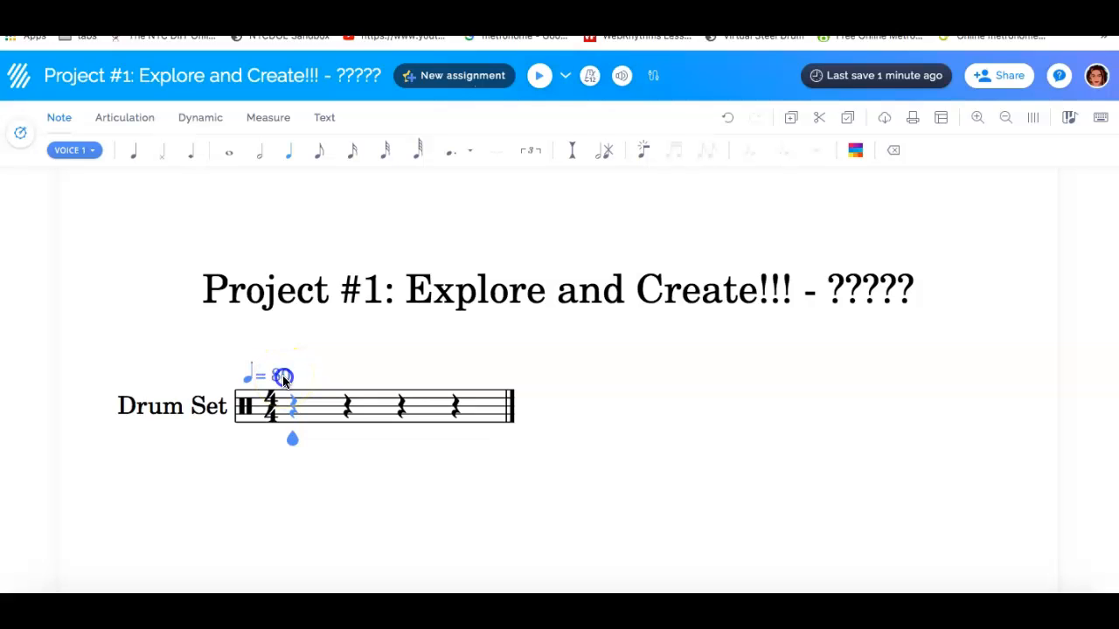
{"action": "left_click", "coordinate": [284, 377]}
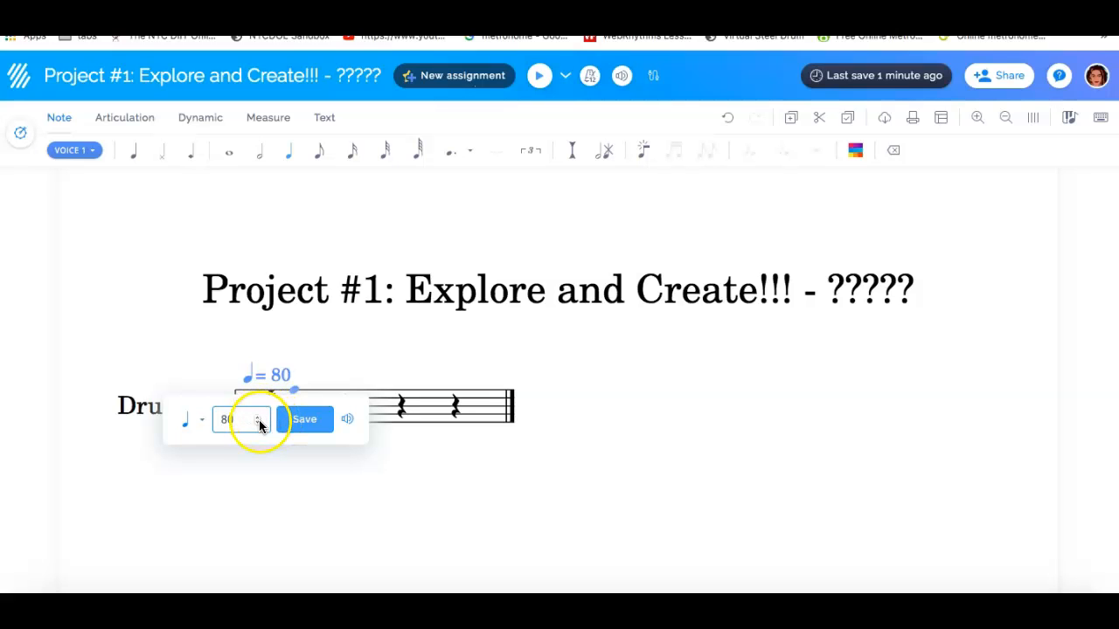
{"action": "left_click_drag", "start_coordinate": [238, 420], "coordinate": [209, 423]}
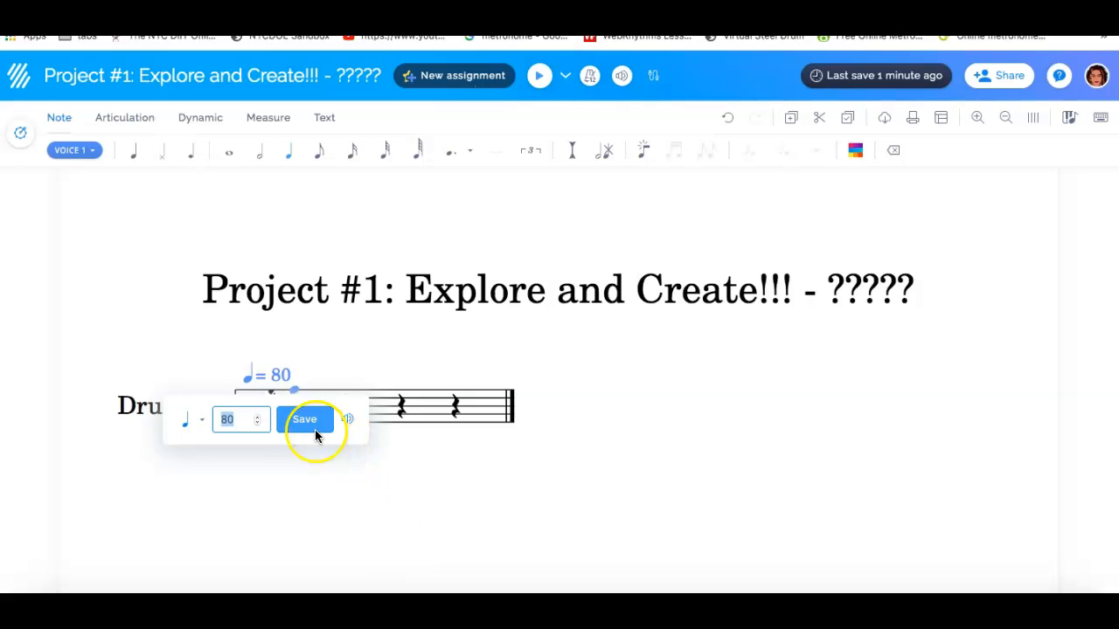
{"action": "left_click", "coordinate": [373, 347]}
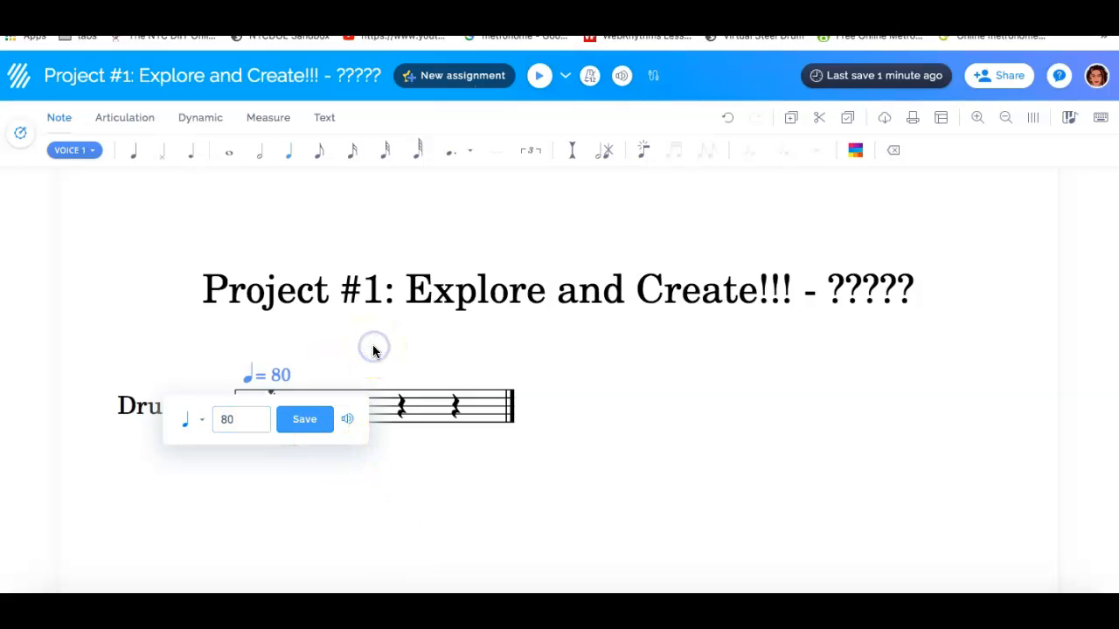
{"action": "left_click", "coordinate": [620, 403]}
{"action": "left_click", "coordinate": [302, 420]}
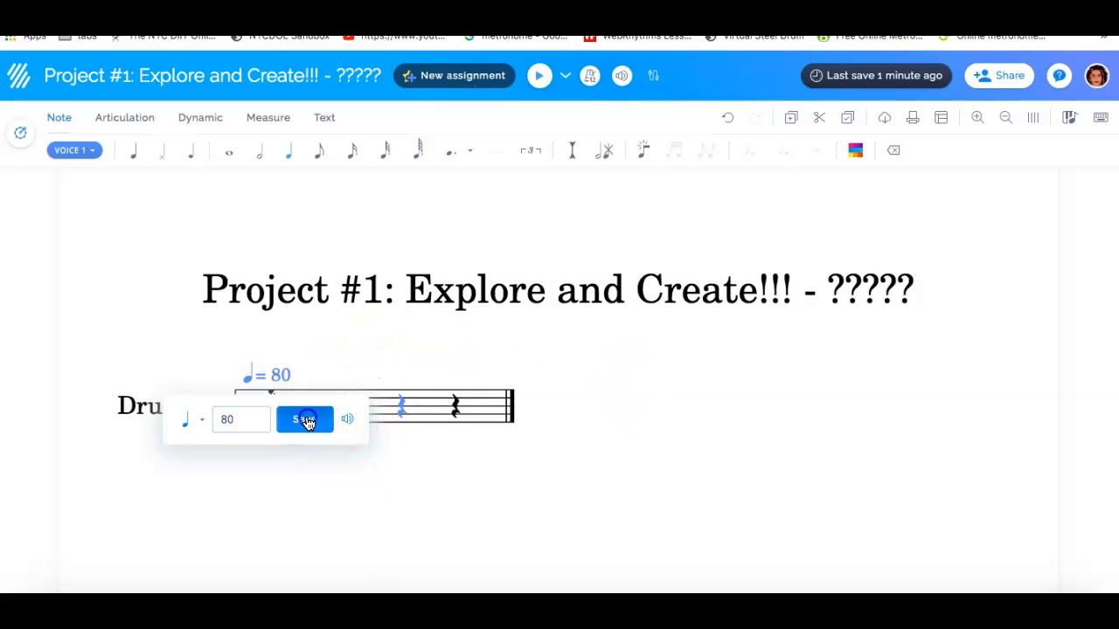
{"action": "left_click", "coordinate": [291, 393]}
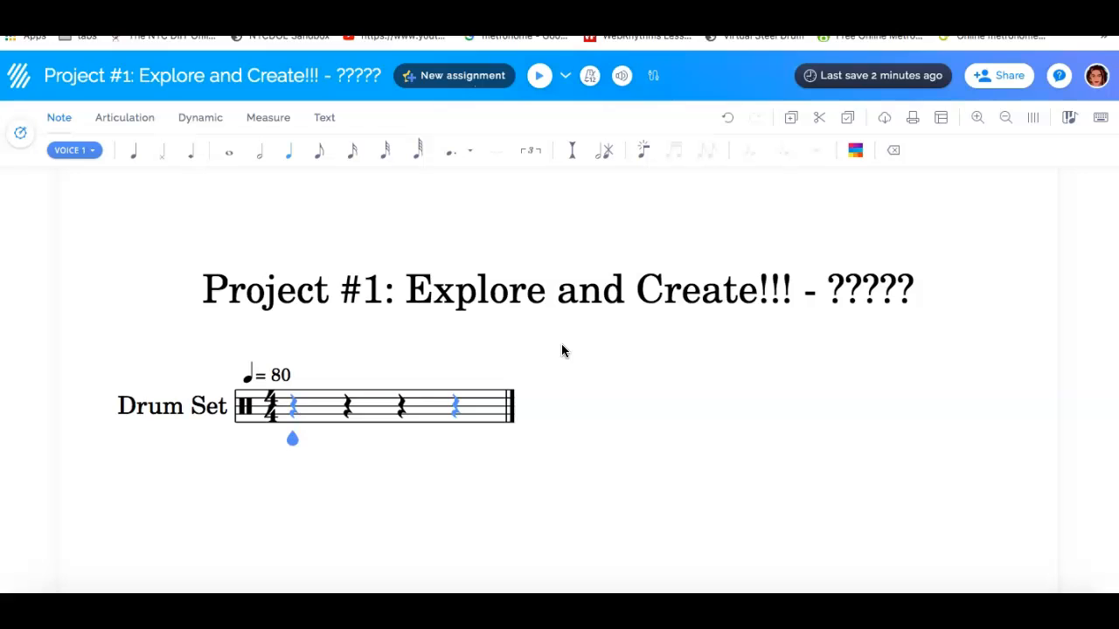
Enter four quarter notes in measure one, on the lowest, second and third spaces and below the staff, and one on measure two's second space
{"action": "left_click", "coordinate": [56, 115]}
{"action": "left_click", "coordinate": [64, 123]}
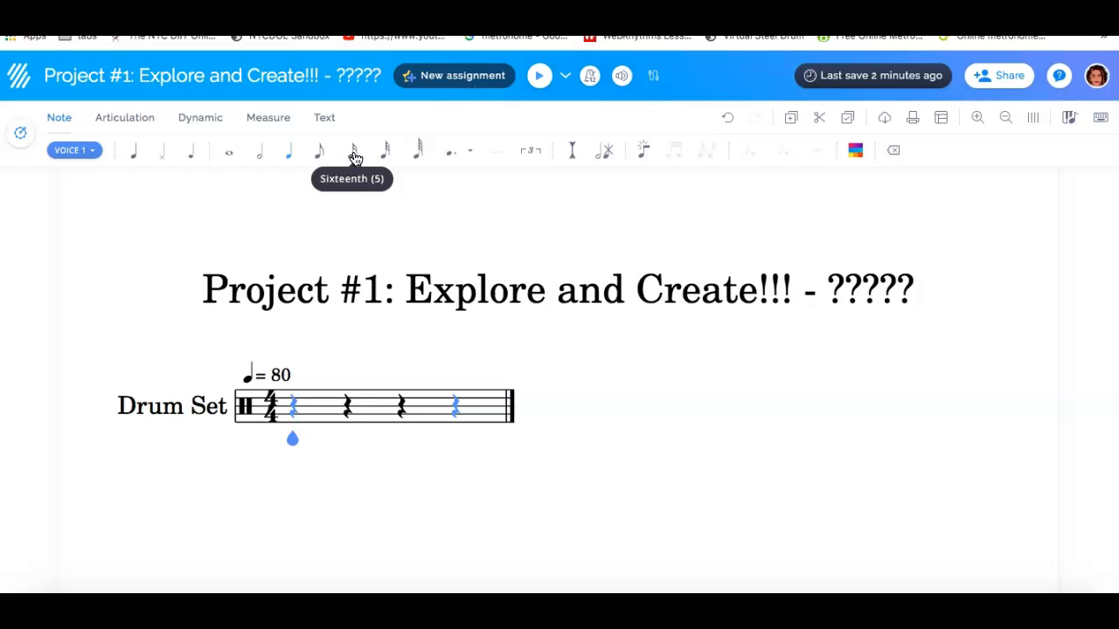
{"action": "left_click", "coordinate": [292, 407]}
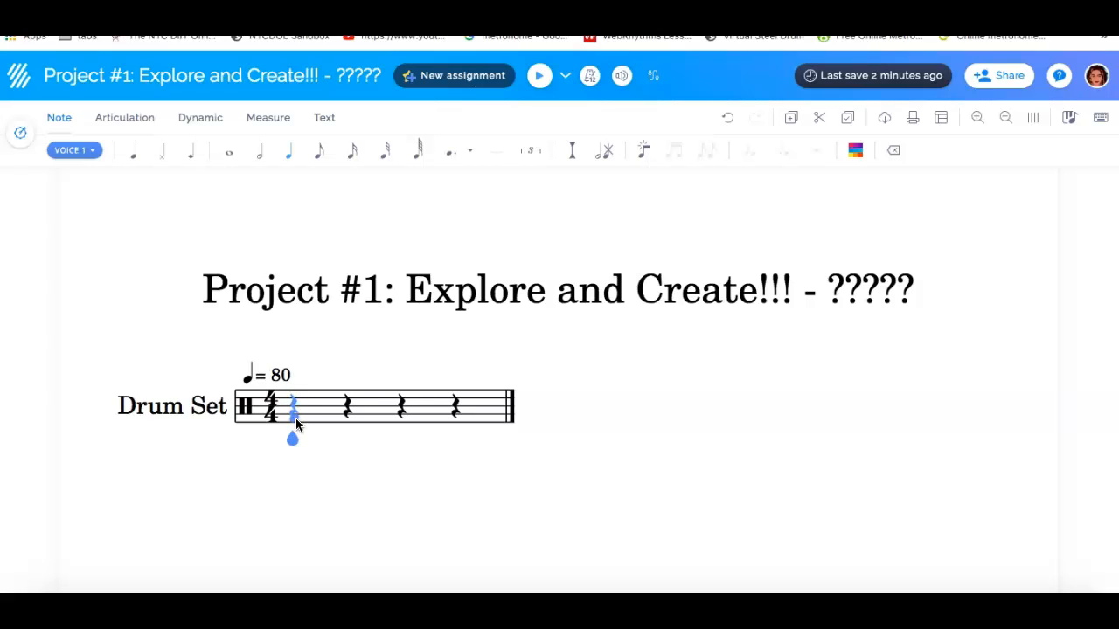
{"action": "left_click", "coordinate": [295, 418]}
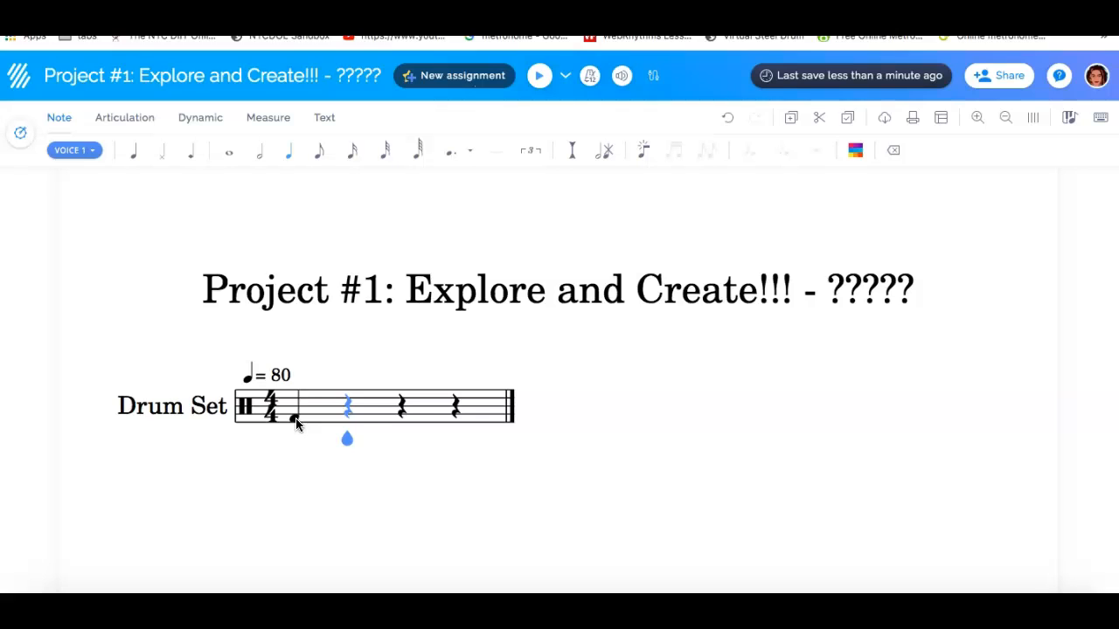
{"action": "left_click", "coordinate": [347, 413]}
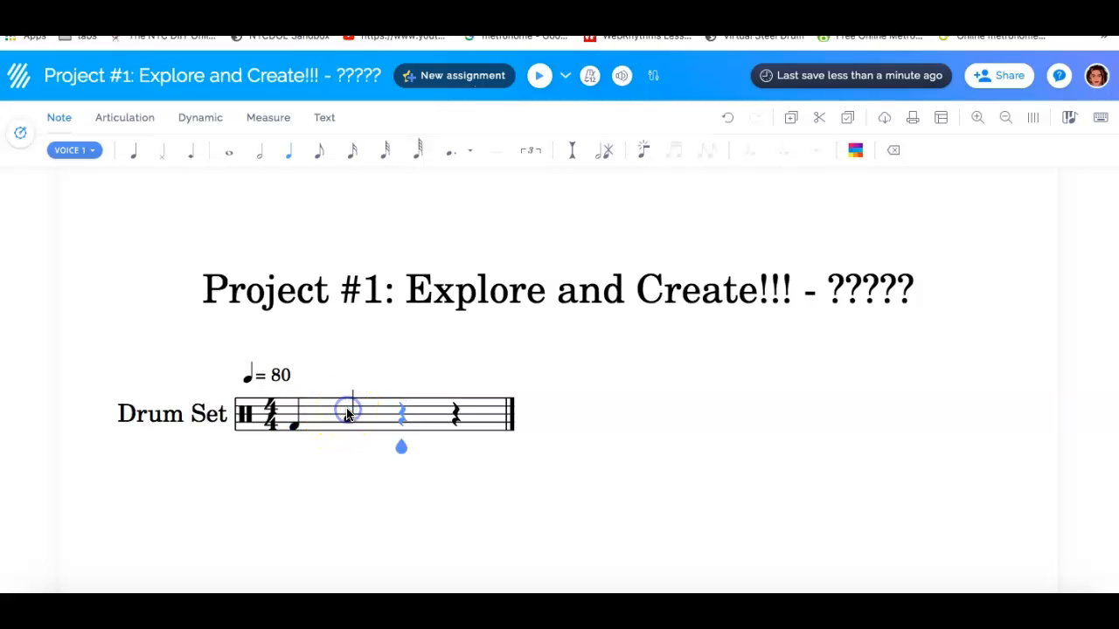
{"action": "left_click", "coordinate": [402, 416]}
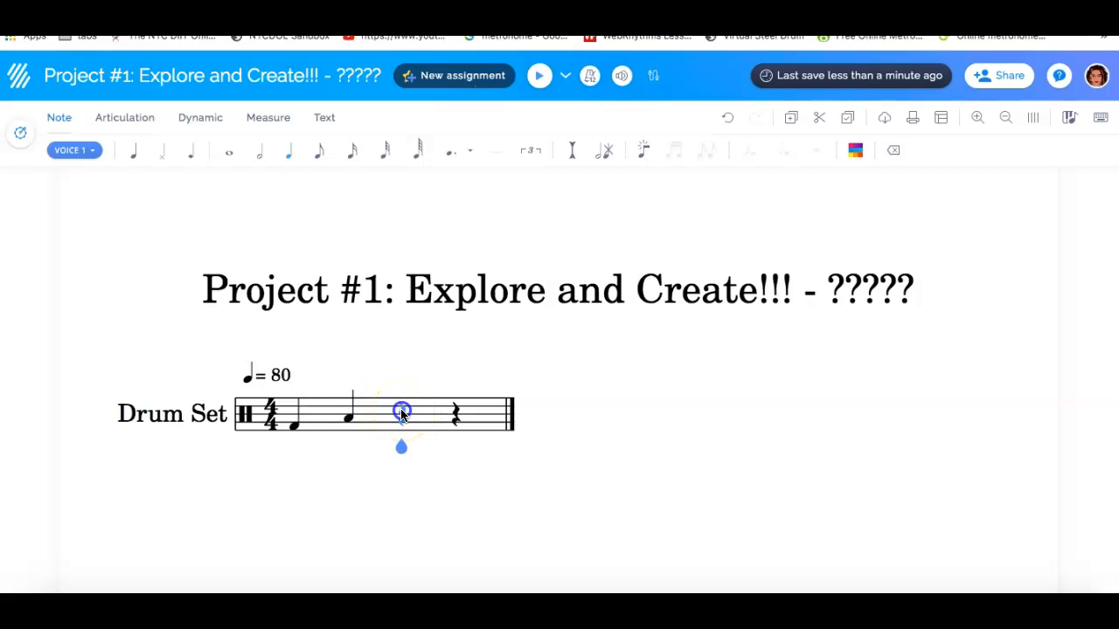
{"action": "left_click", "coordinate": [455, 443]}
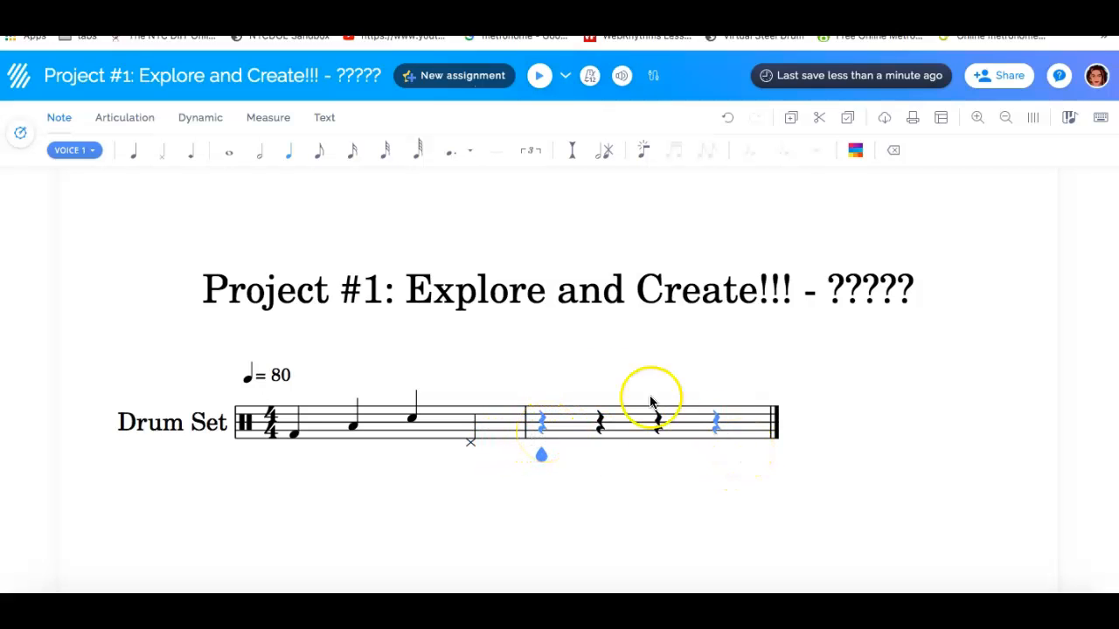
{"action": "left_click", "coordinate": [540, 428]}
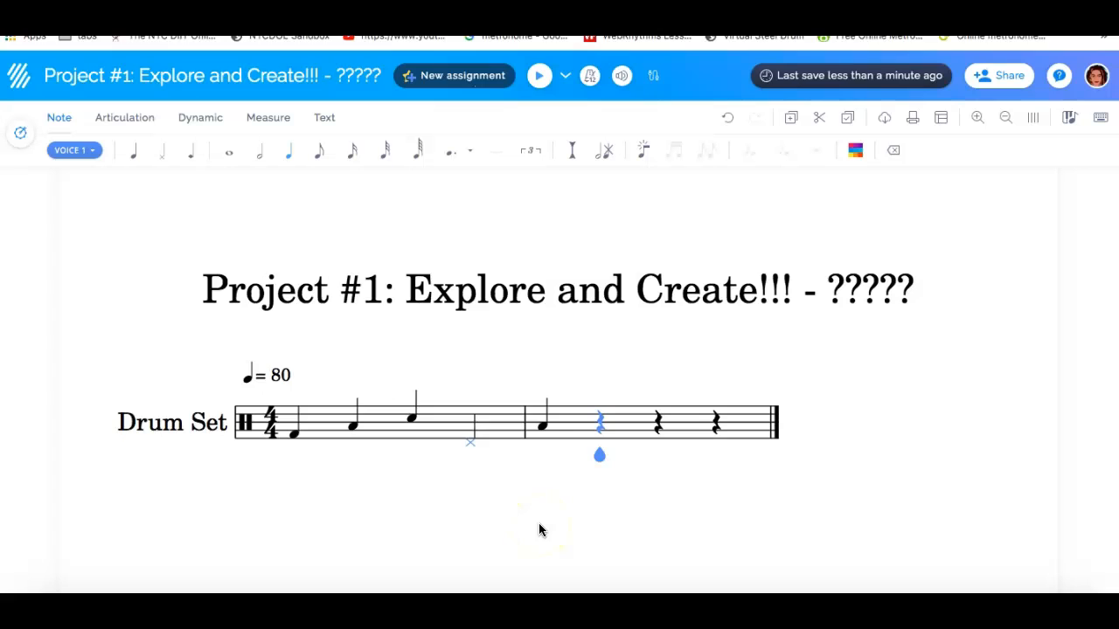
{"action": "key", "text": "Left"}
{"action": "key", "text": "Right"}
{"action": "key", "text": "Left"}
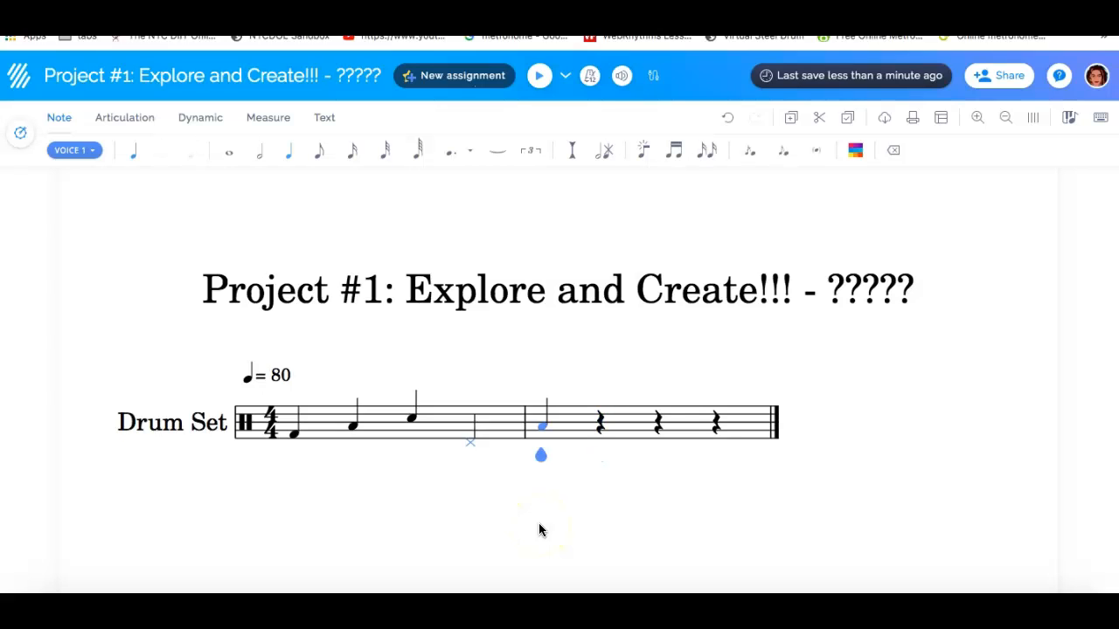
{"action": "key", "text": "Right"}
{"action": "key", "text": "Right"}
{"action": "key", "text": "Right"}
{"action": "key", "text": "Left"}
{"action": "key", "text": "Left"}
{"action": "key", "text": "Left"}
{"action": "key", "text": "Left"}
{"action": "key", "text": "Left"}
{"action": "key", "text": "Left"}
{"action": "key", "text": "Left"}
{"action": "key", "text": "Right"}
{"action": "key", "text": "Right"}
{"action": "key", "text": "Right"}
{"action": "key", "text": "Right"}
{"action": "key", "text": "Right"}
Change the first measure's second note to an eighth note and replace the eighth rest after it with a note on the top space
{"action": "key", "text": "Left"}
{"action": "key", "text": "Left"}
{"action": "key", "text": "Left"}
{"action": "key", "text": "Left"}
{"action": "key", "text": "Left"}
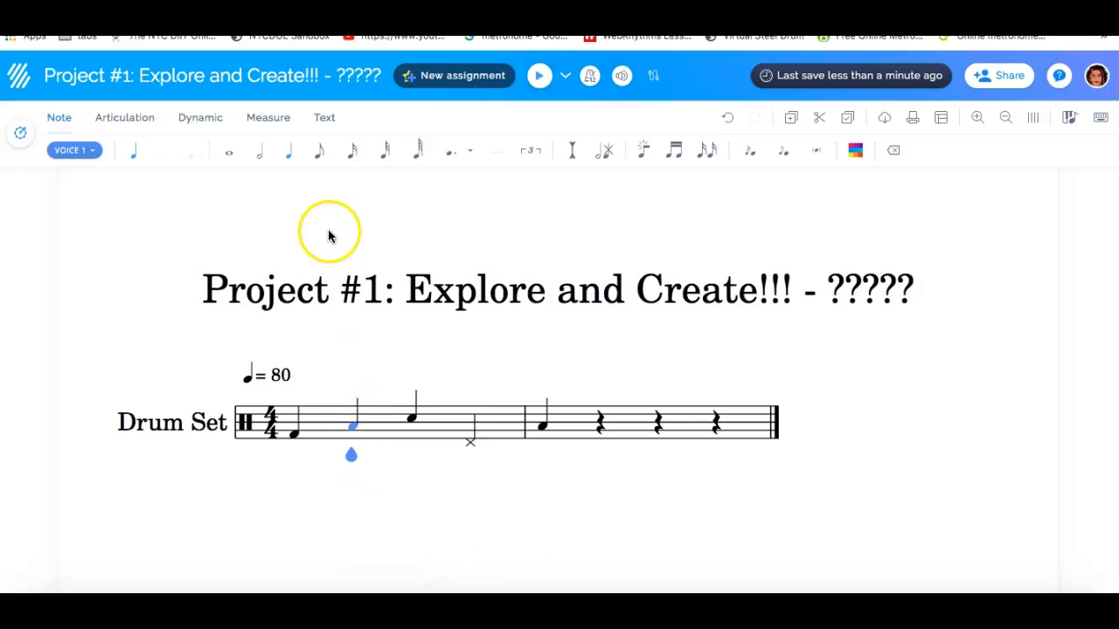
{"action": "left_click", "coordinate": [319, 162]}
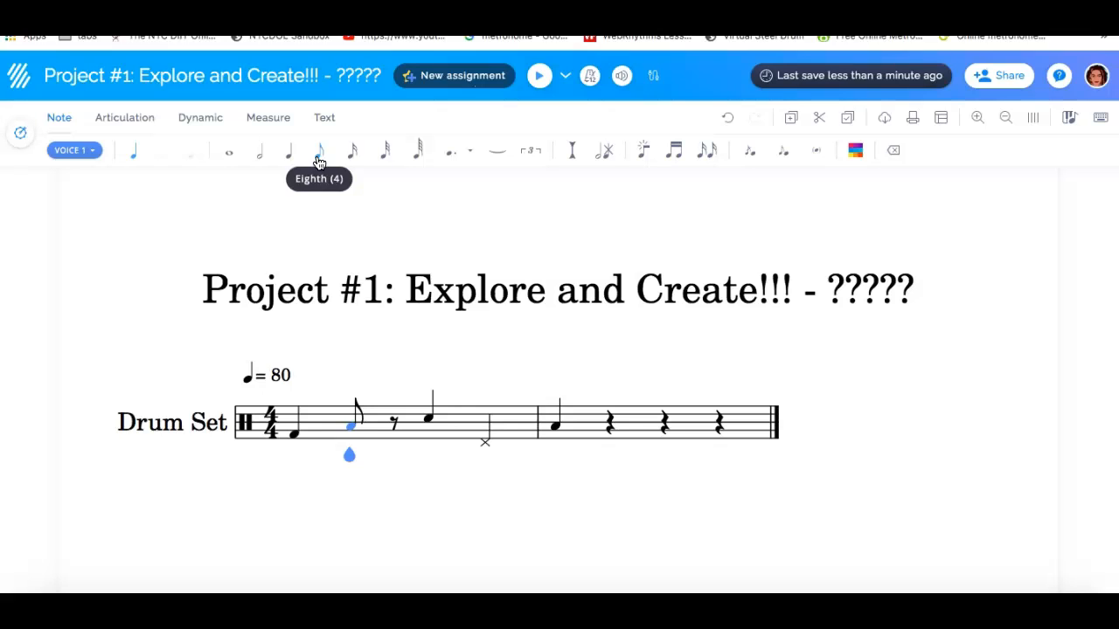
{"action": "key", "text": "Right"}
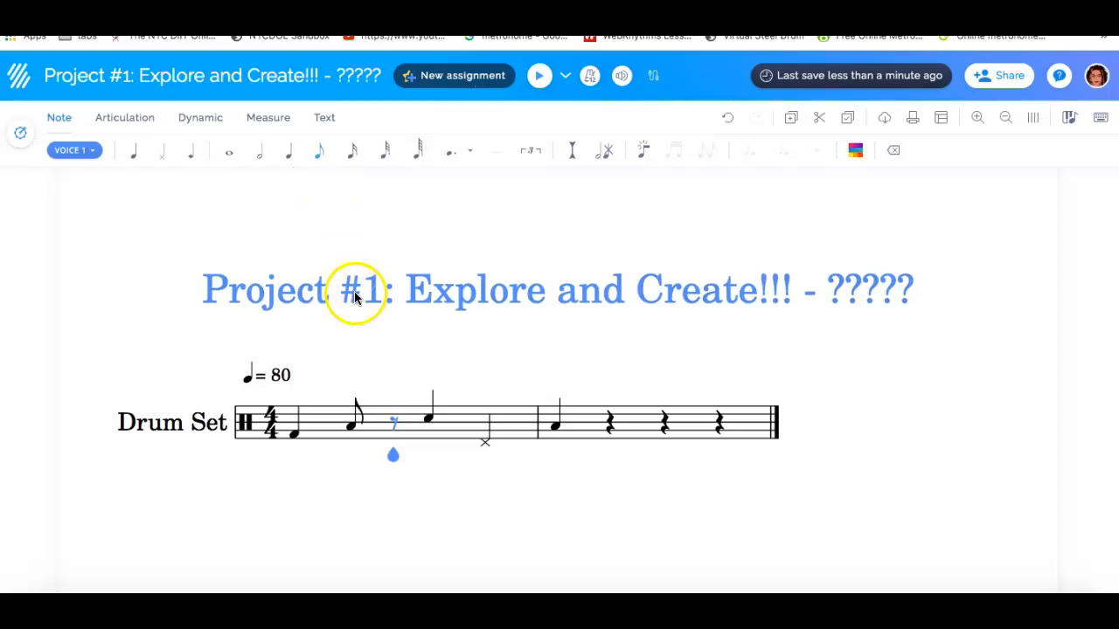
{"action": "key", "text": "Right"}
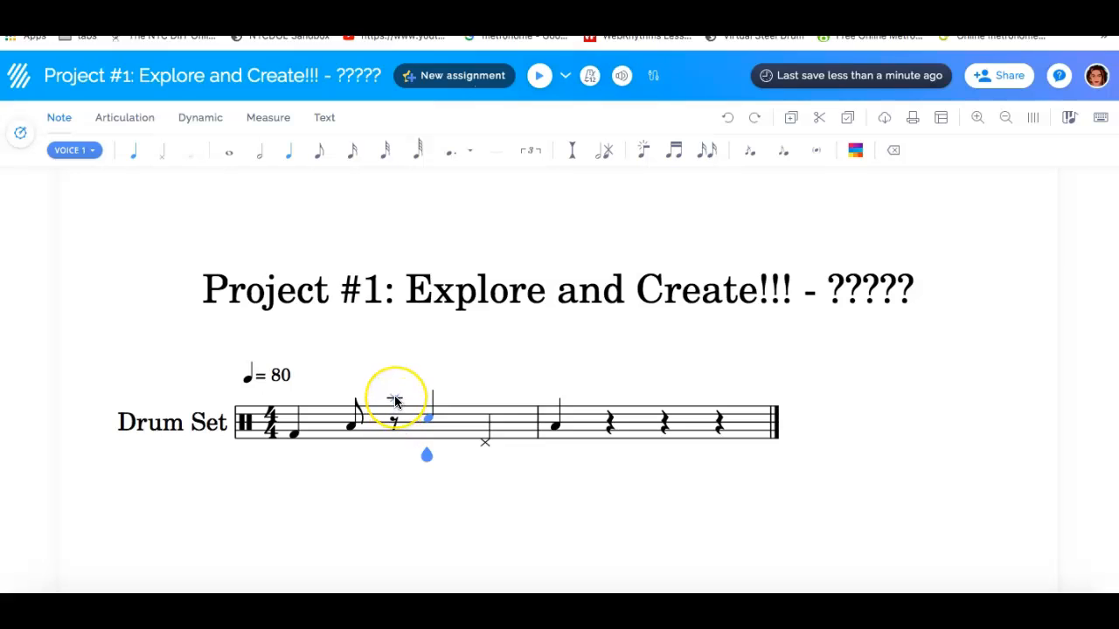
{"action": "left_click", "coordinate": [394, 416]}
{"action": "left_click_drag", "start_coordinate": [394, 446], "coordinate": [395, 414]}
{"action": "left_click", "coordinate": [396, 415]}
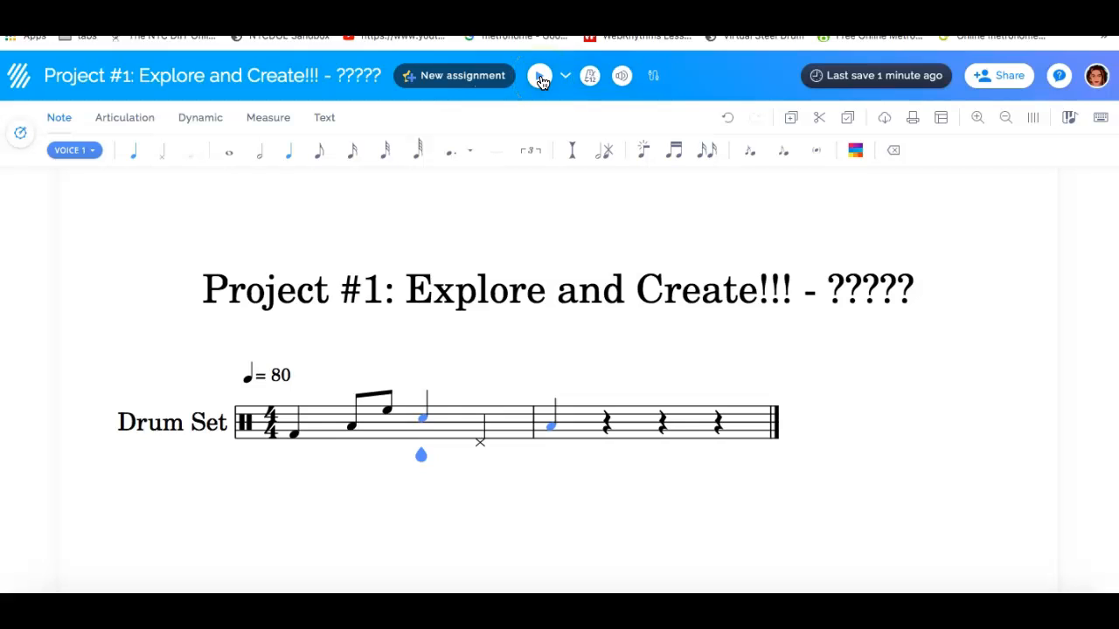
Return the note cursor to the first note of the drum part and play the score from there
{"action": "left_click", "coordinate": [365, 496]}
{"action": "key", "text": "Left"}
{"action": "key", "text": "Left"}
{"action": "key", "text": "Left"}
{"action": "left_click", "coordinate": [536, 76]}
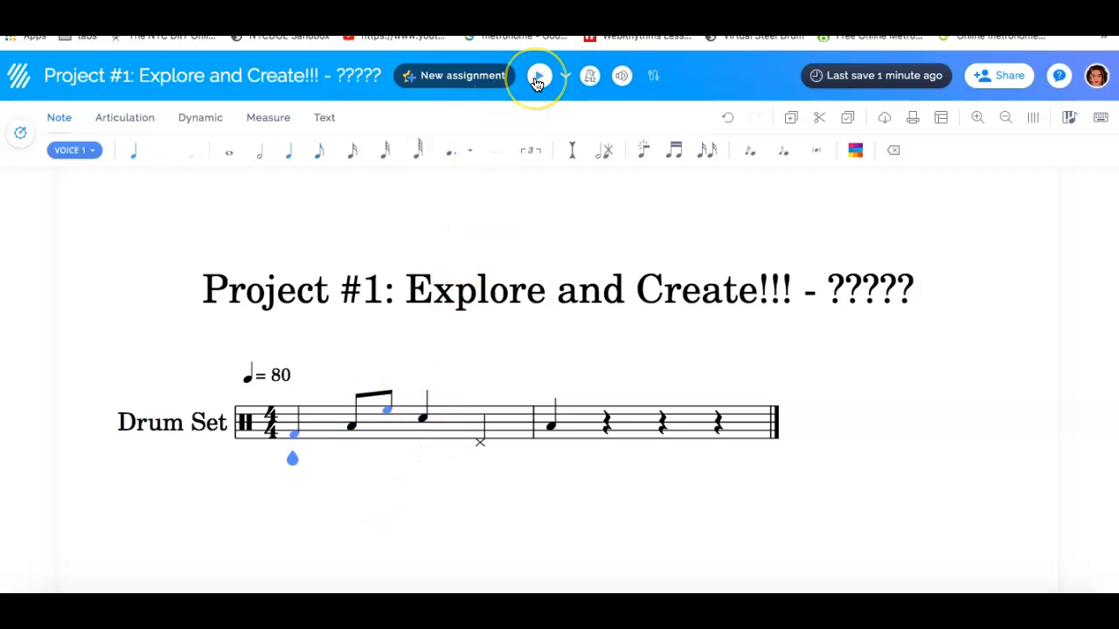